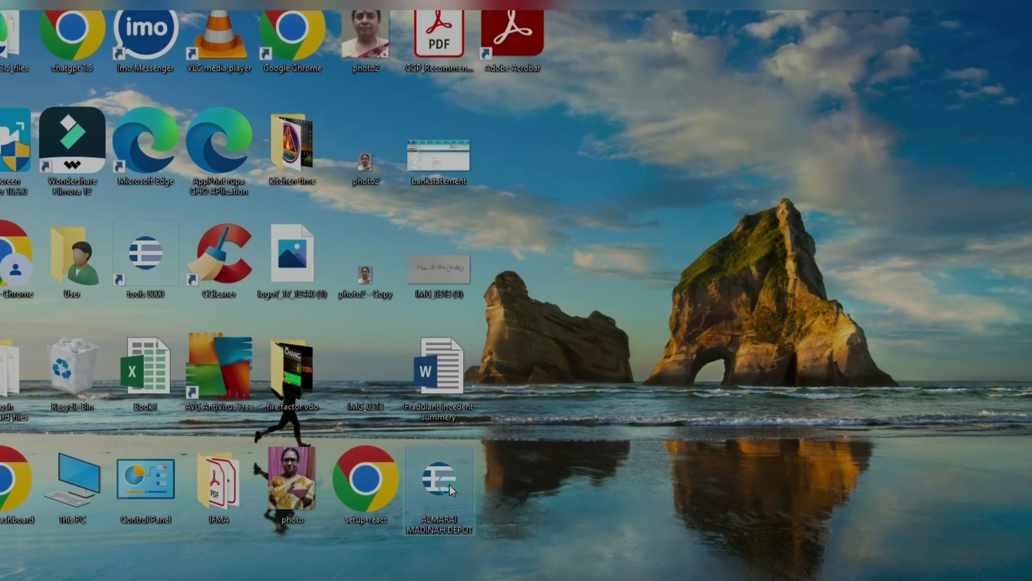
- Open the ALMARAI MADINAH DEPOT project and show the bus devices of the OFFICE/ GF & FF (121) loop
double_click(446, 496)
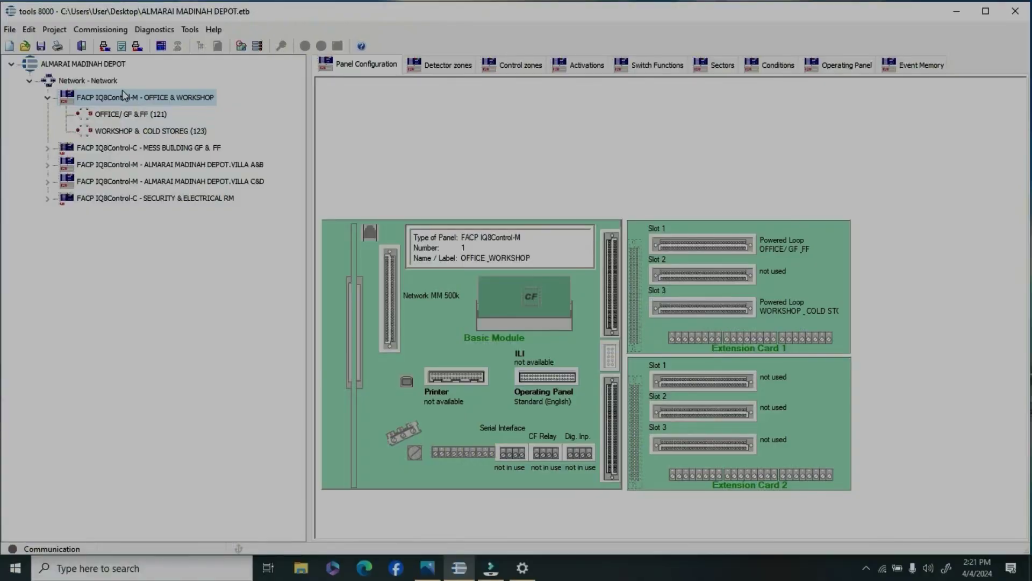
click(111, 114)
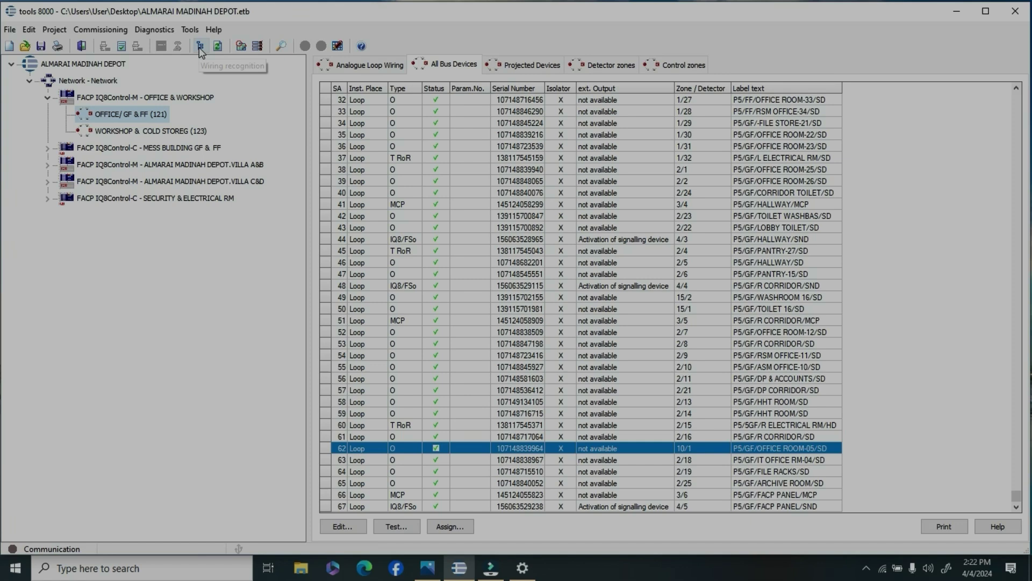
- Try to run wiring recognition on the OFFICE/ GF & FF loop, and return to the loop's device list
click(200, 45)
click(596, 336)
click(129, 98)
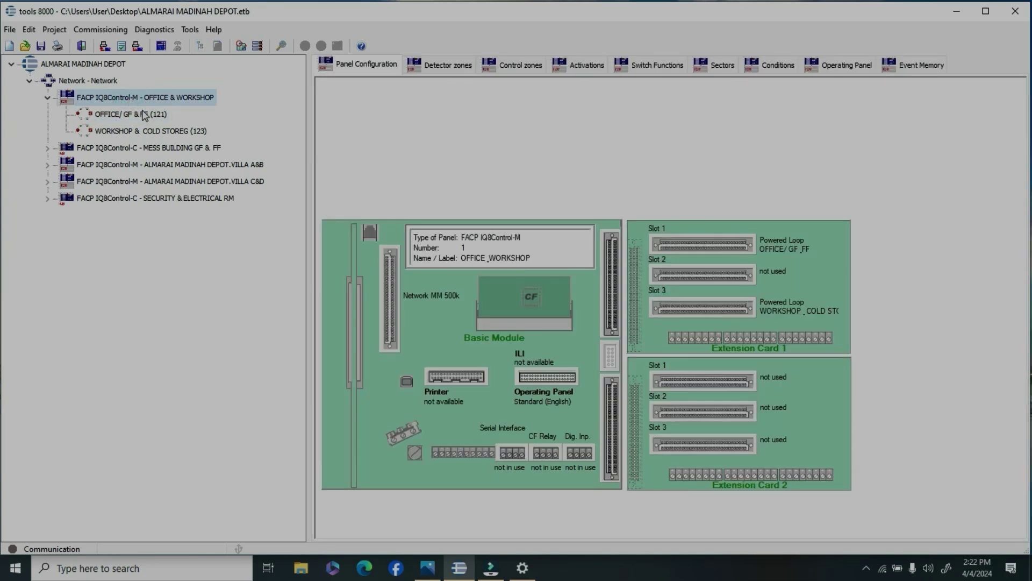
click(144, 114)
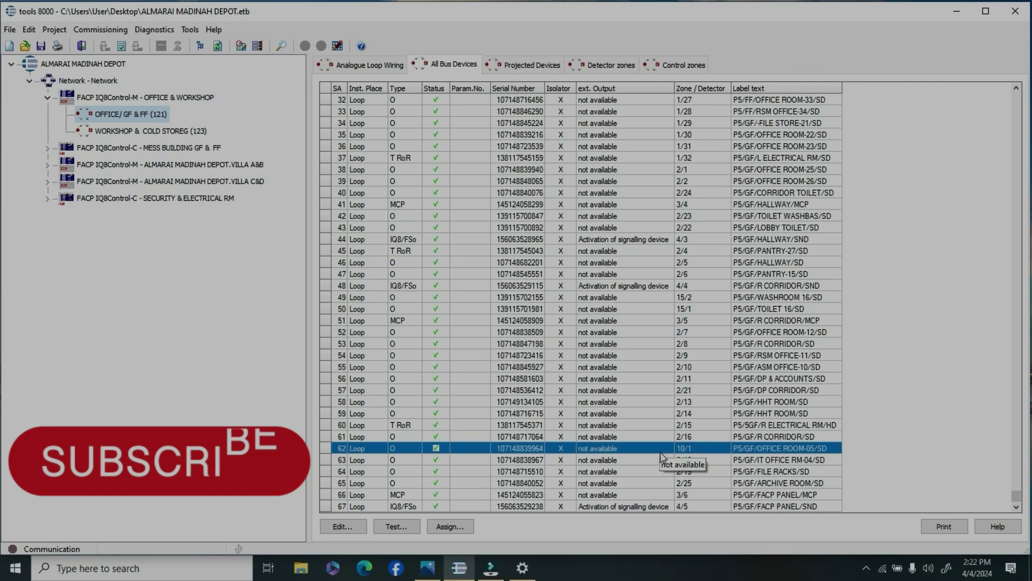
- Assign device 62, P5/GF/OFFICE ROOM-05/SD, to a new detector zone 13 labelled "Heat detector" with zone type Fire and Standard mode
click(1016, 506)
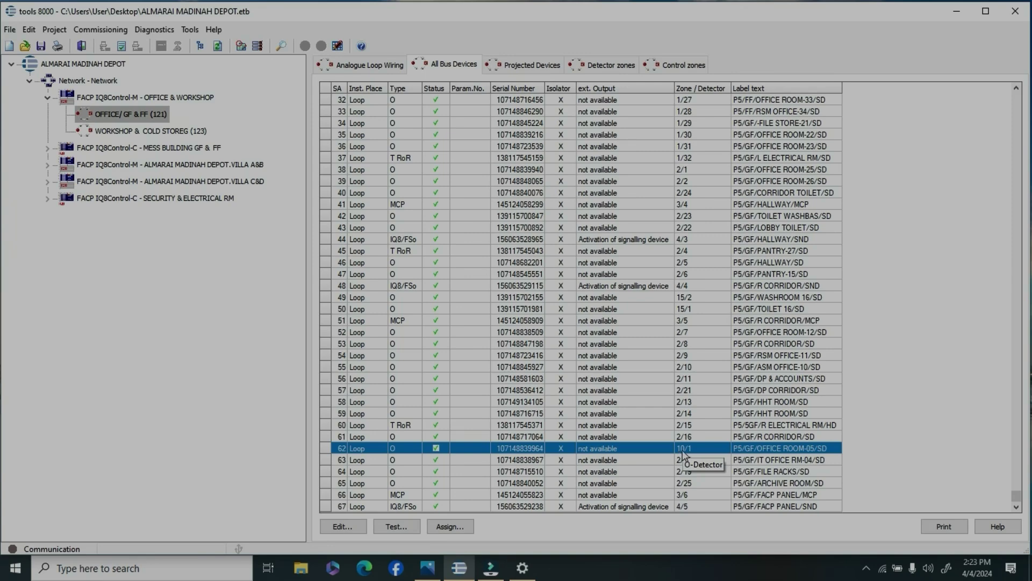
right_click(683, 453)
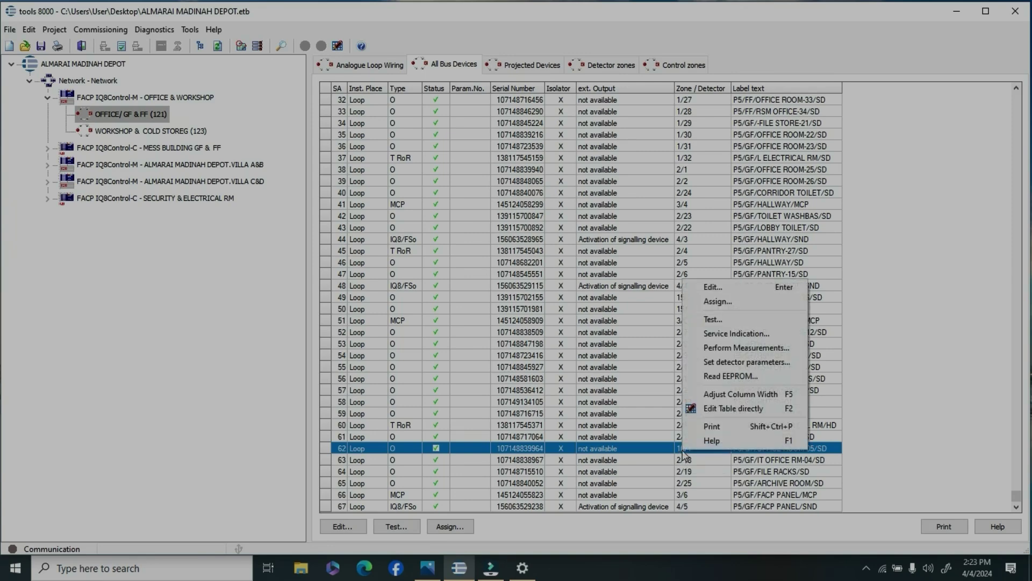
click(731, 301)
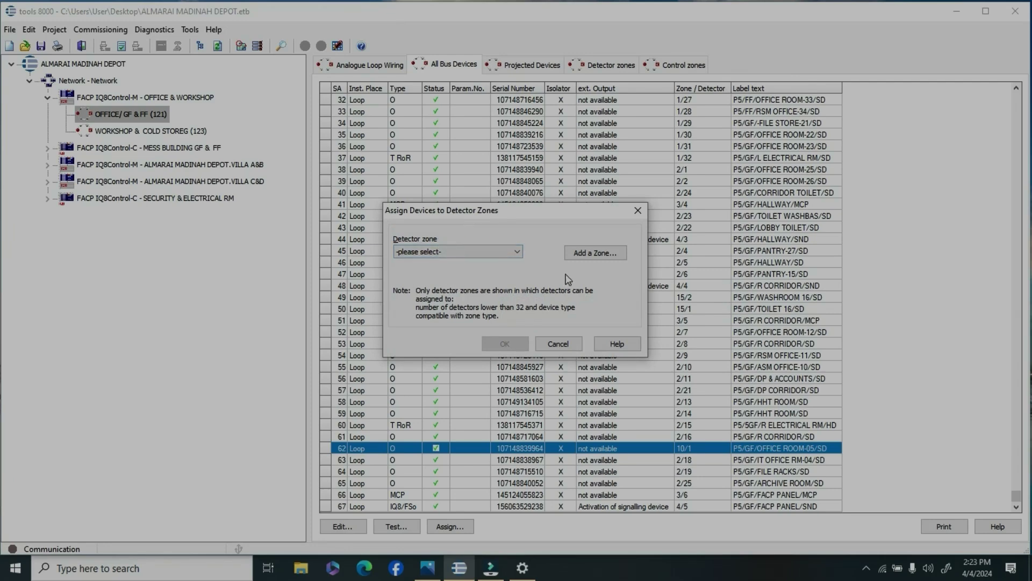
click(591, 256)
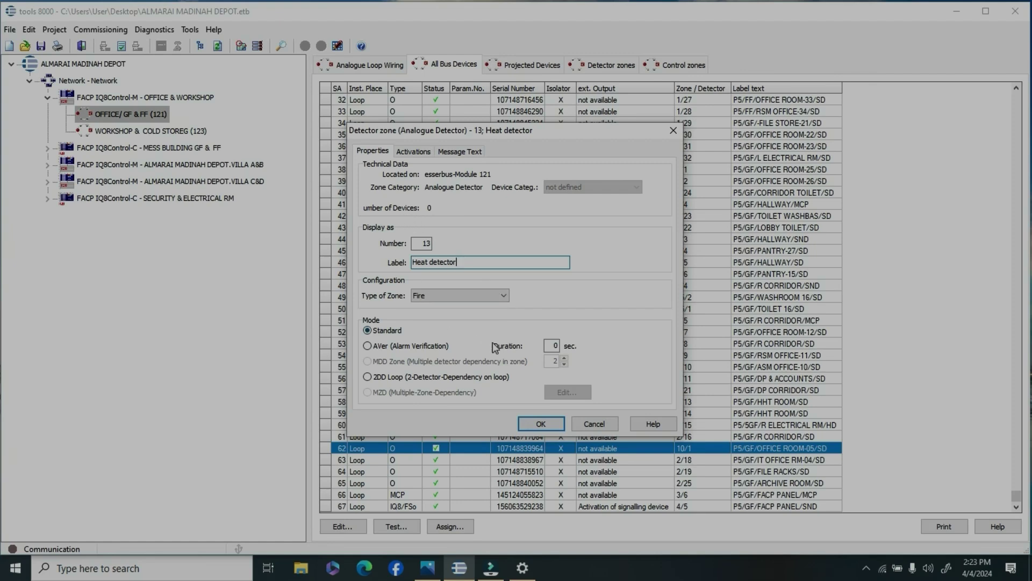
click(542, 425)
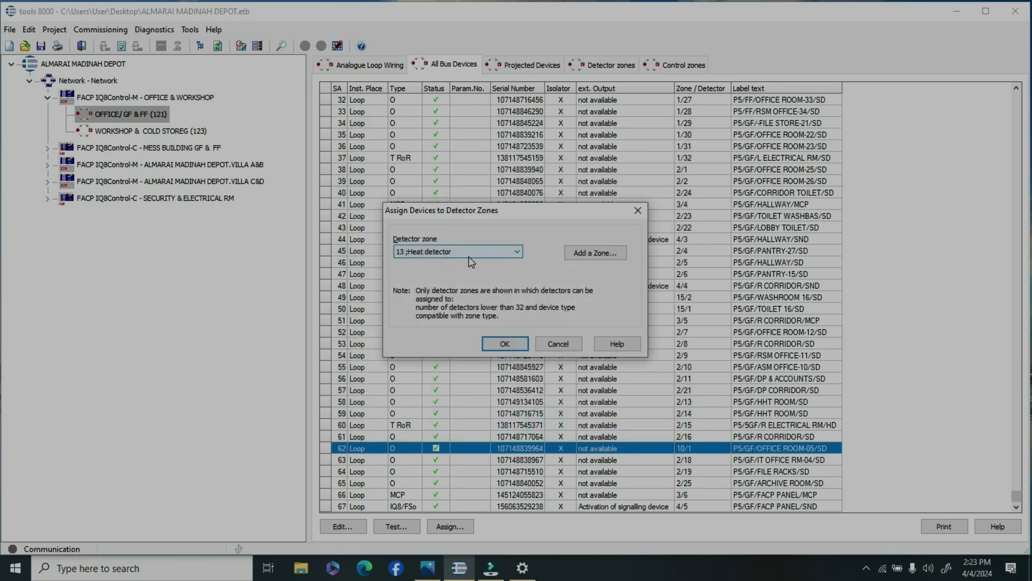
click(504, 344)
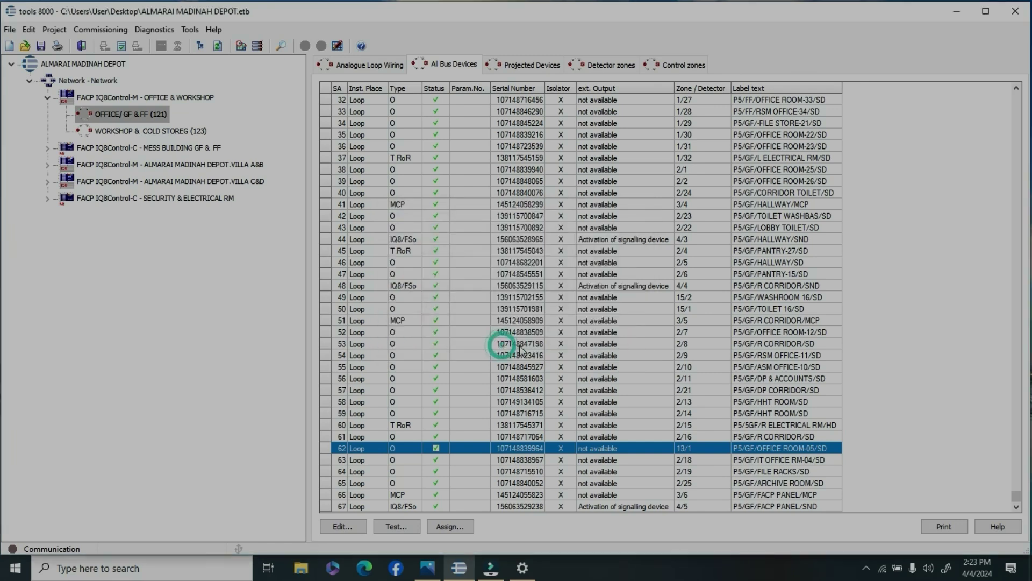
- Assign device 62 again by picking the existing detector zone "13 ;Heat detector"
right_click(688, 453)
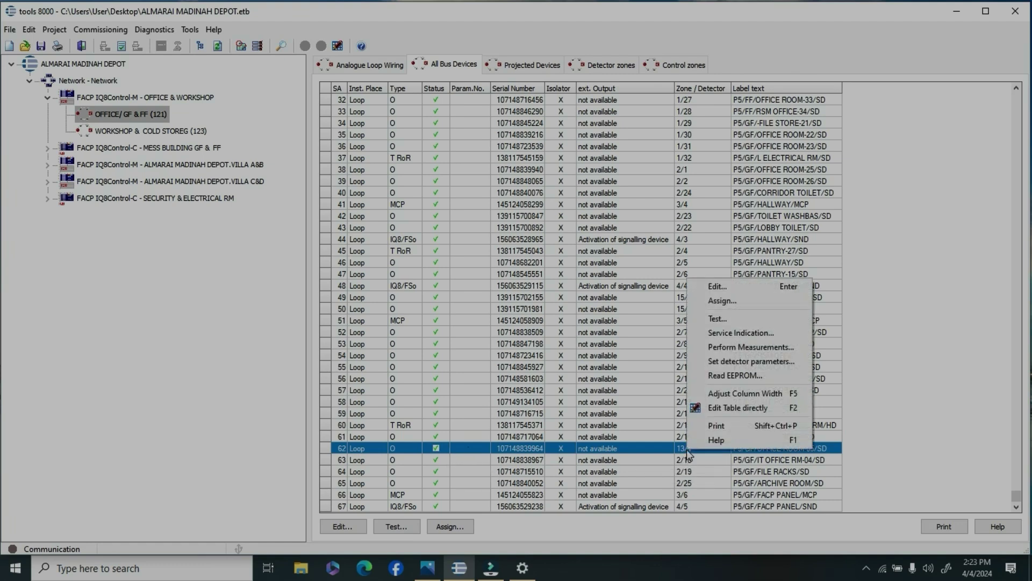
click(728, 304)
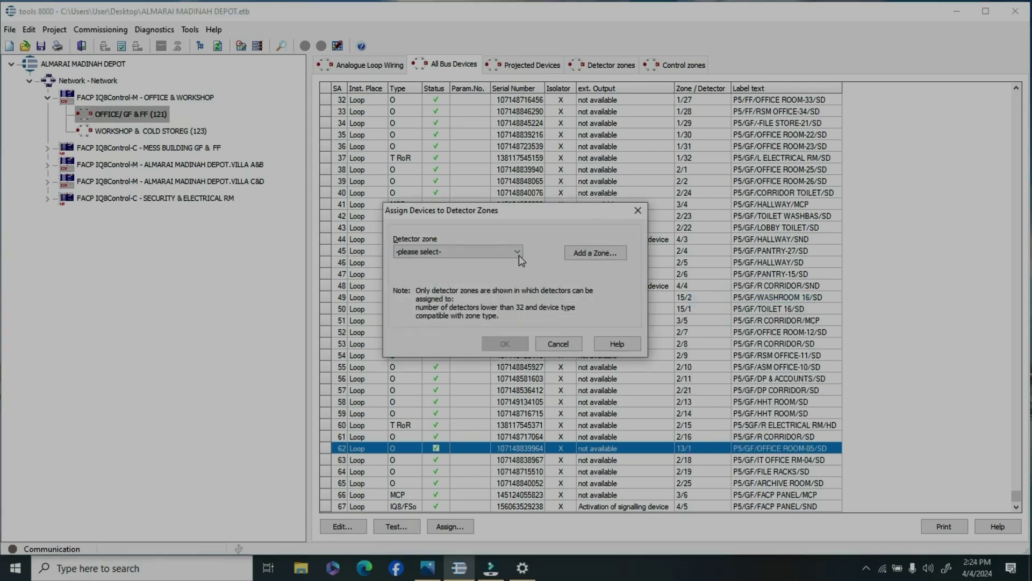
click(517, 252)
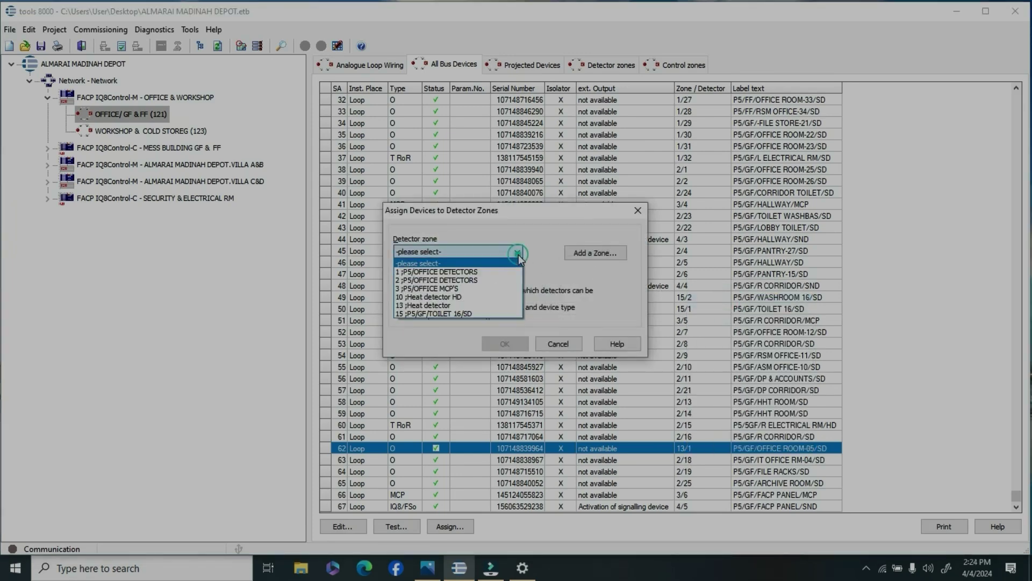
click(436, 305)
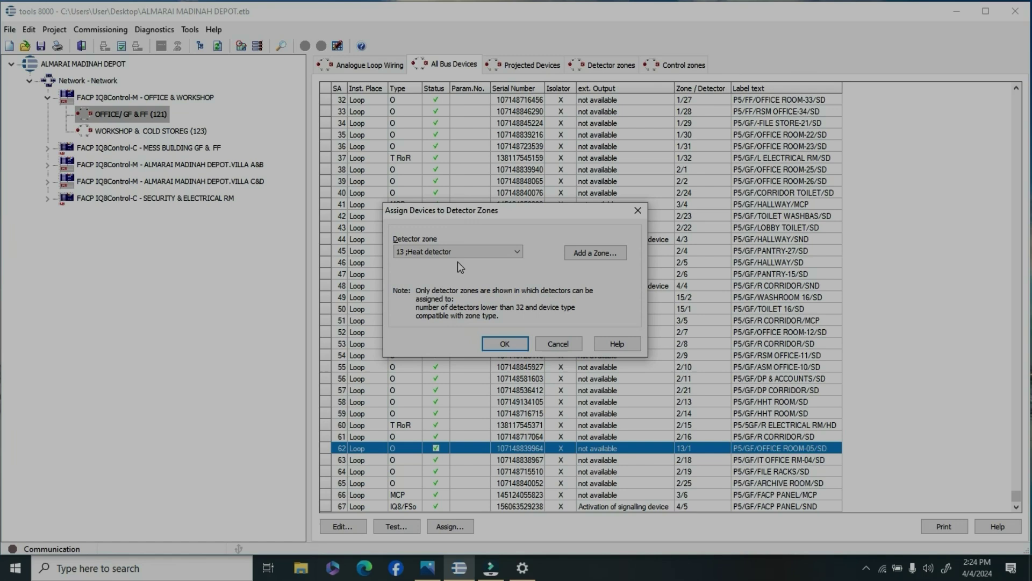
click(506, 344)
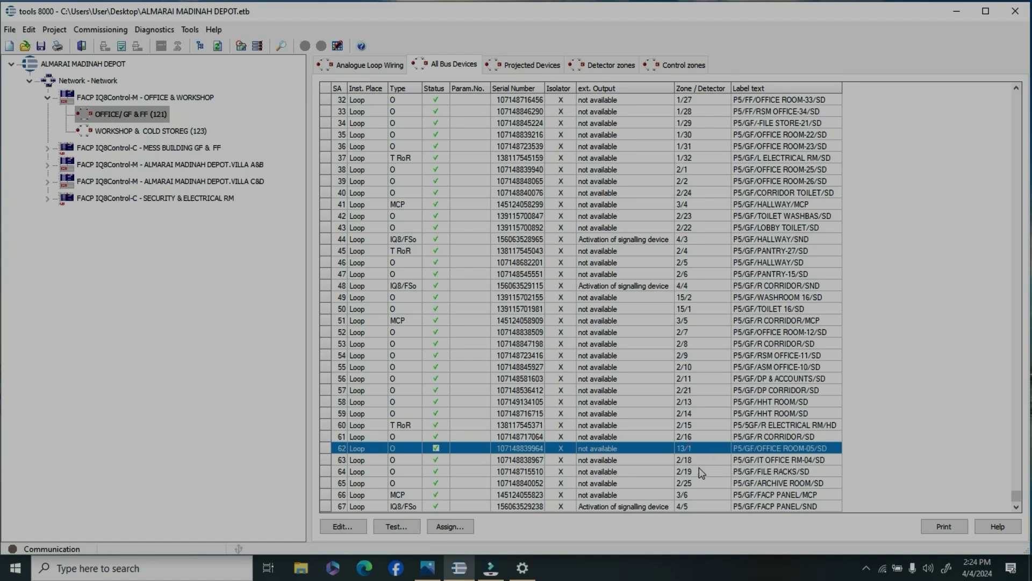
- Copy and clear device 62's label in its detector settings, and paste it back as P5/GF/OFFICE ROOM-05/SD
double_click(762, 446)
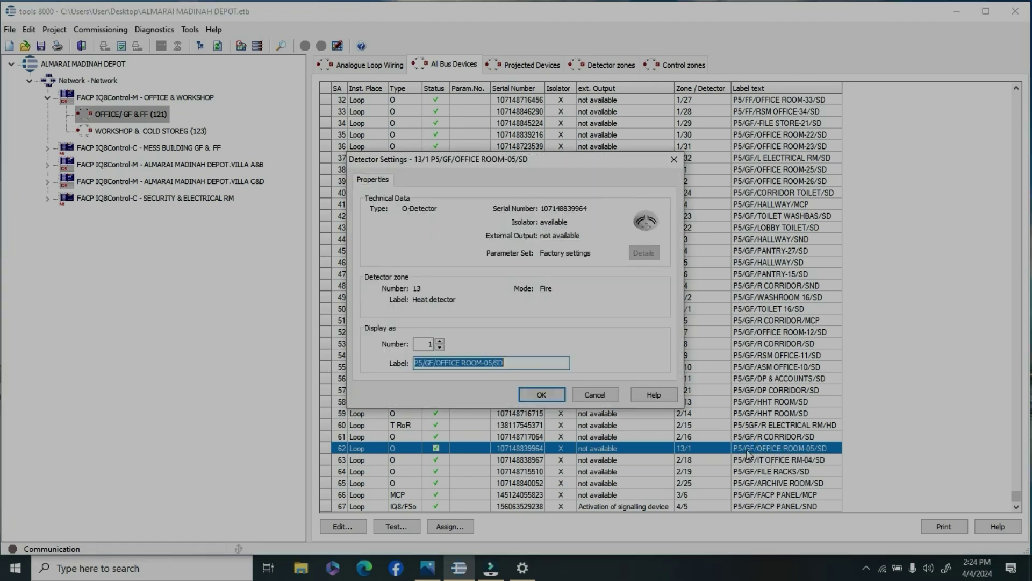
click(508, 361)
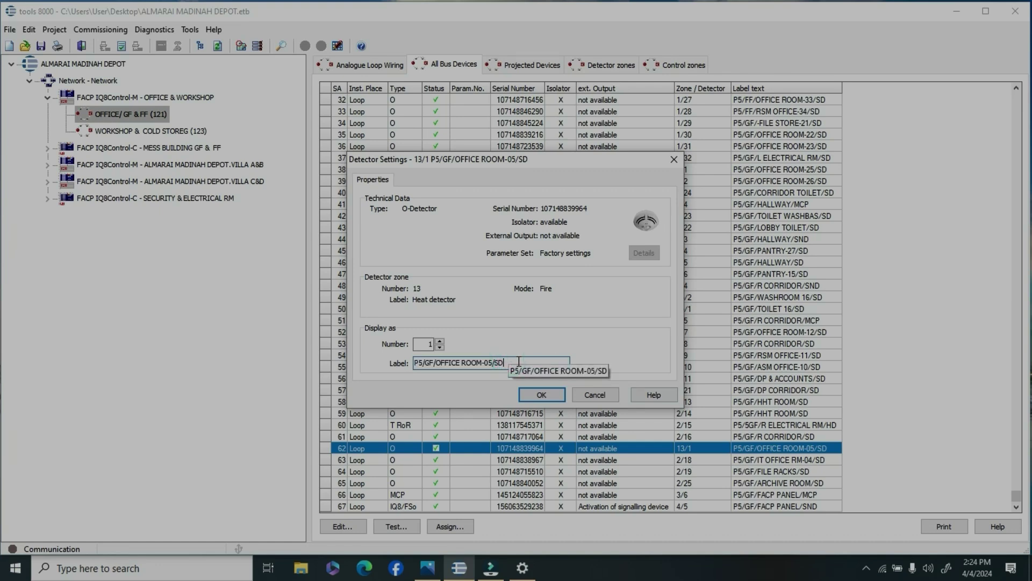
drag(520, 362, 412, 363)
key(ctrl+c)
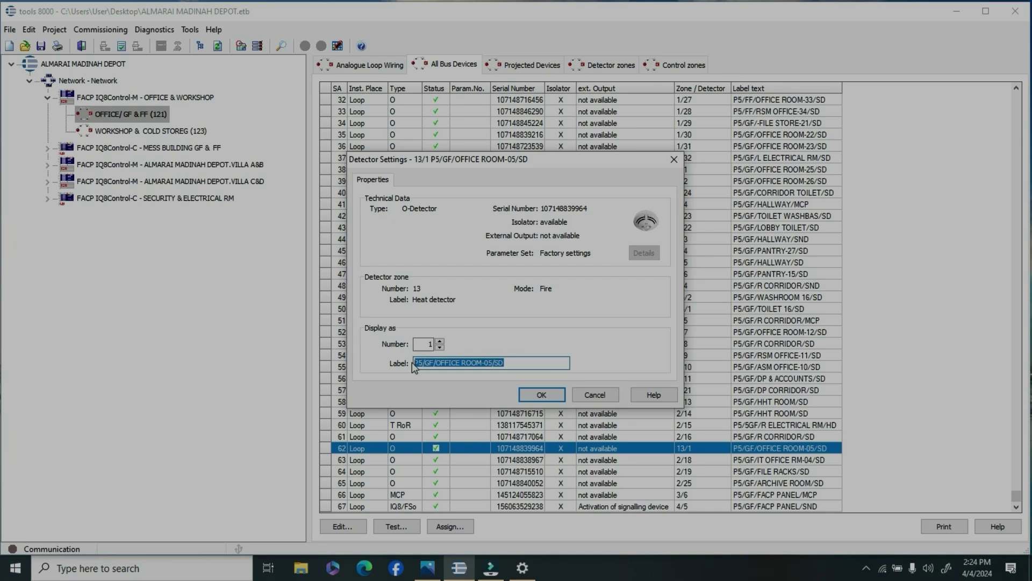
key(BackSpace)
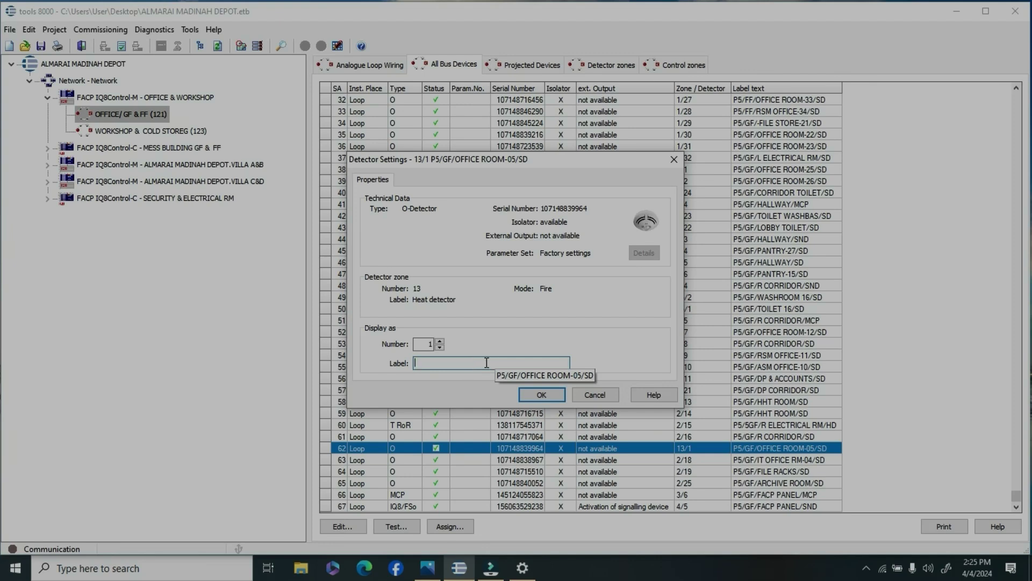
key(ctrl+v)
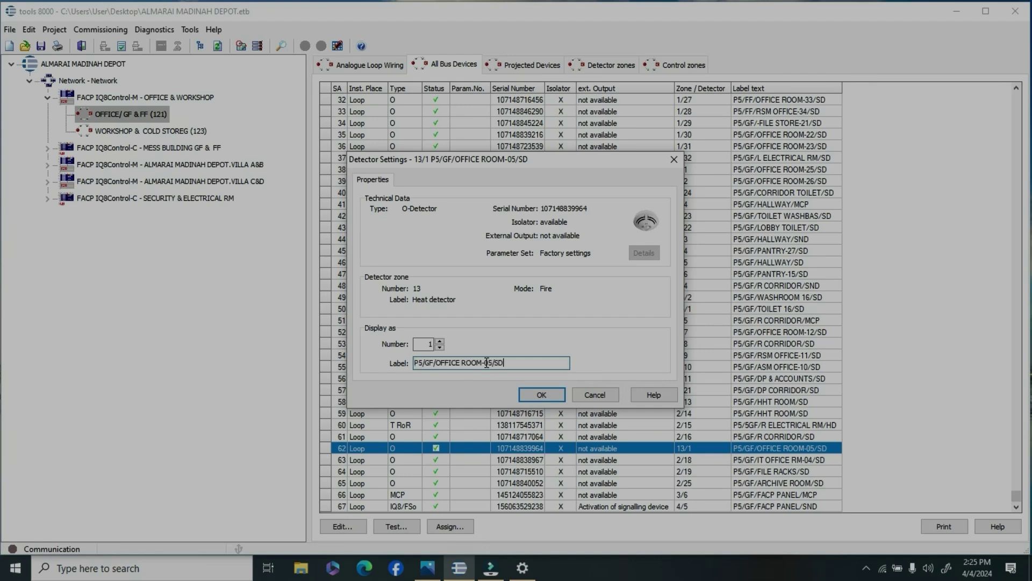
click(542, 396)
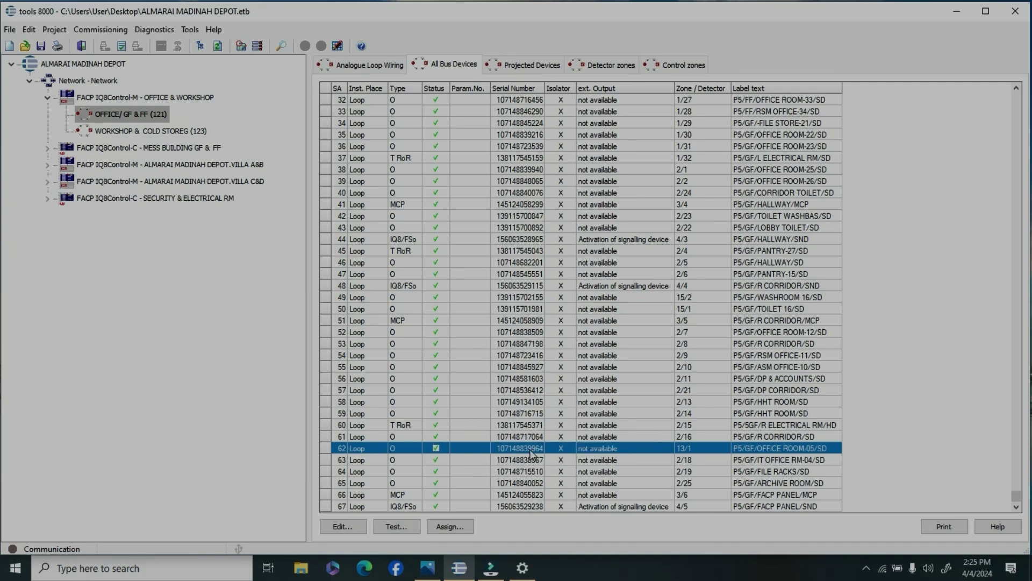
- Try to program the OFFICE & WORKSHOP panel with its configuration as the local panel
click(134, 100)
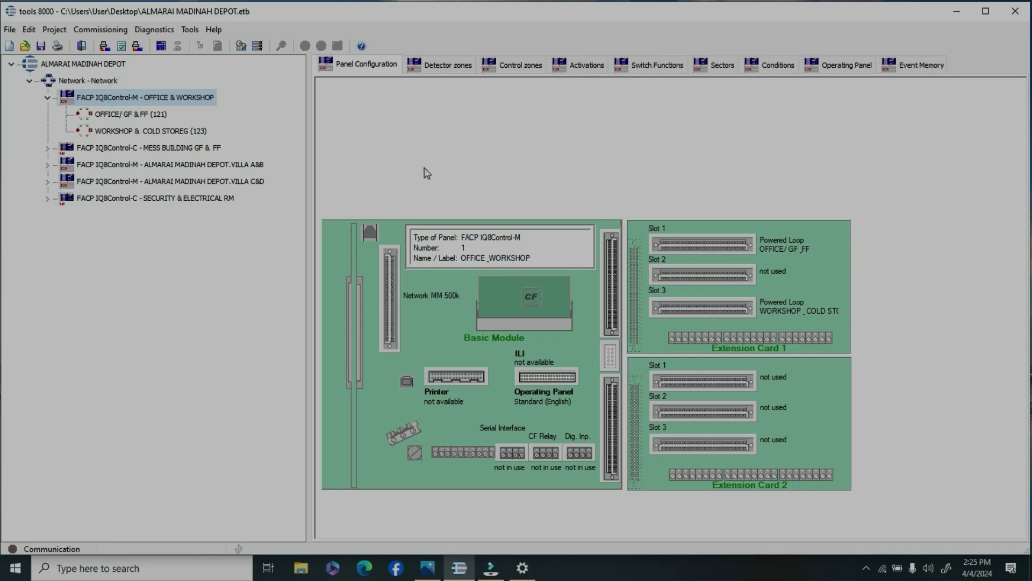
right_click(409, 163)
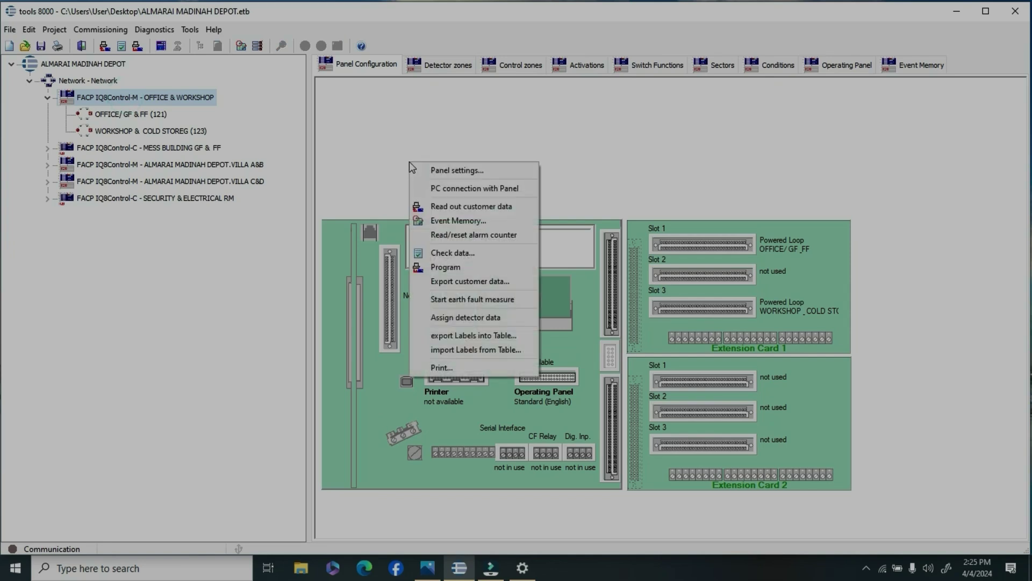
click(451, 269)
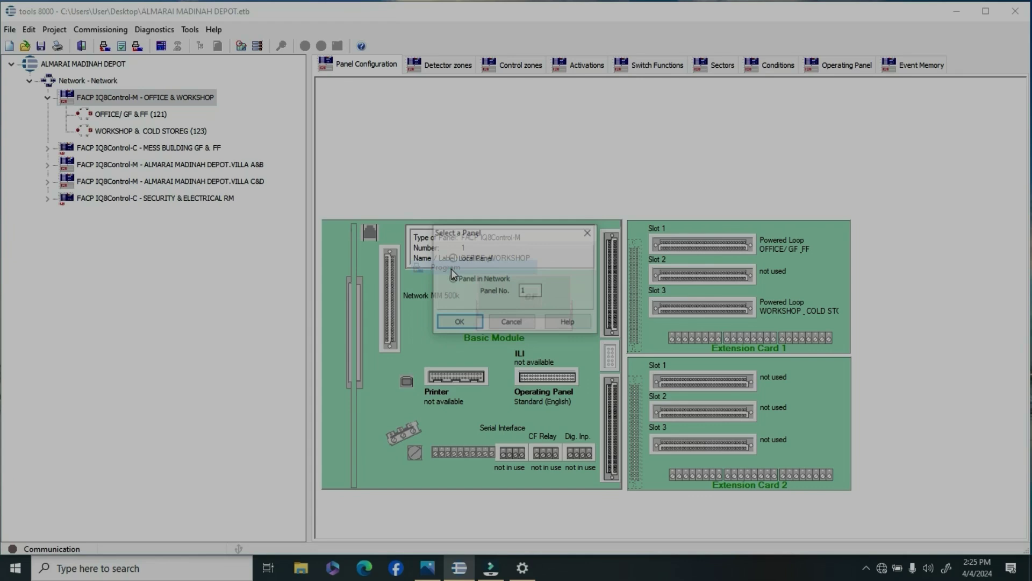
click(454, 258)
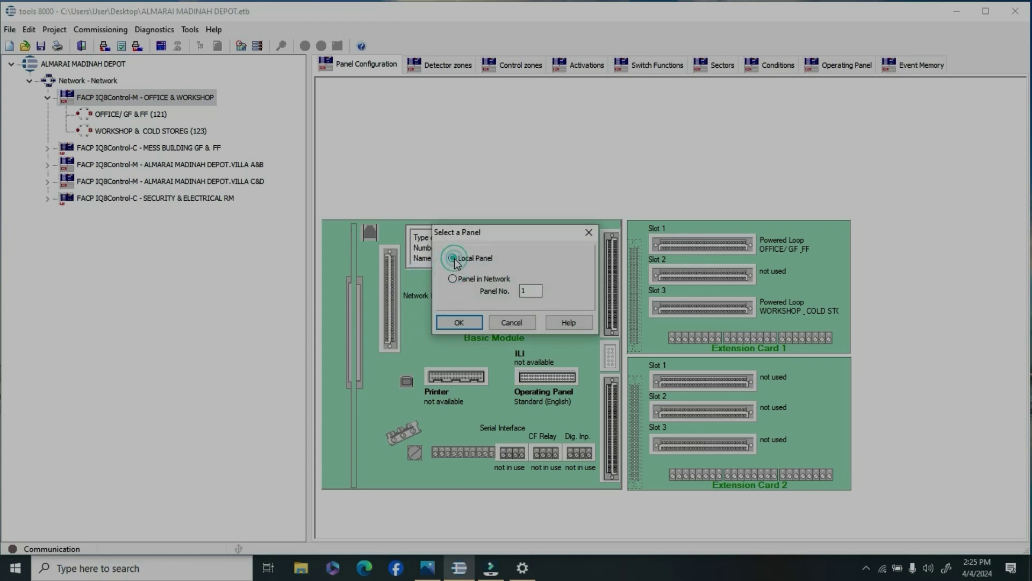
click(452, 279)
click(452, 259)
click(459, 323)
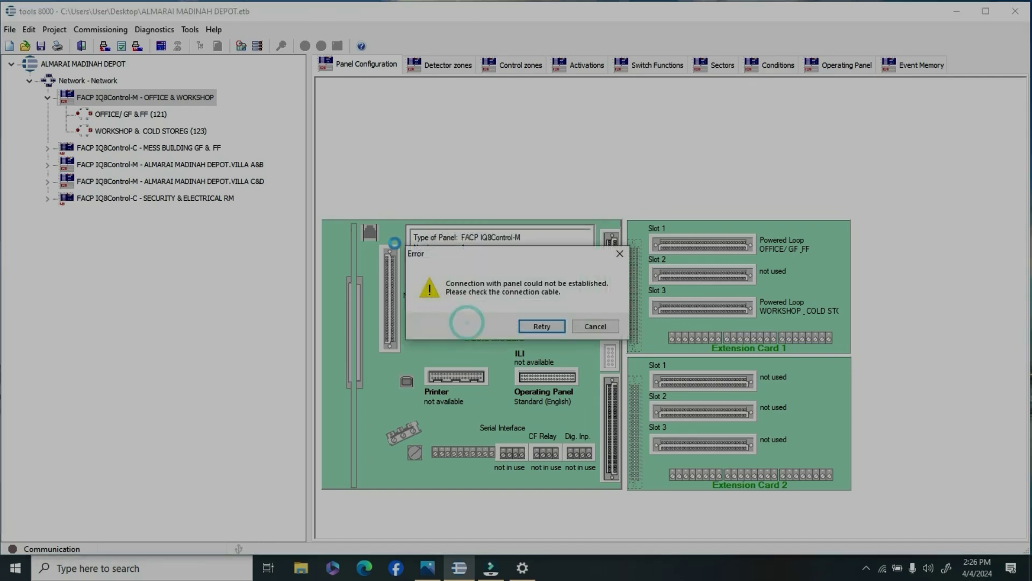
click(619, 253)
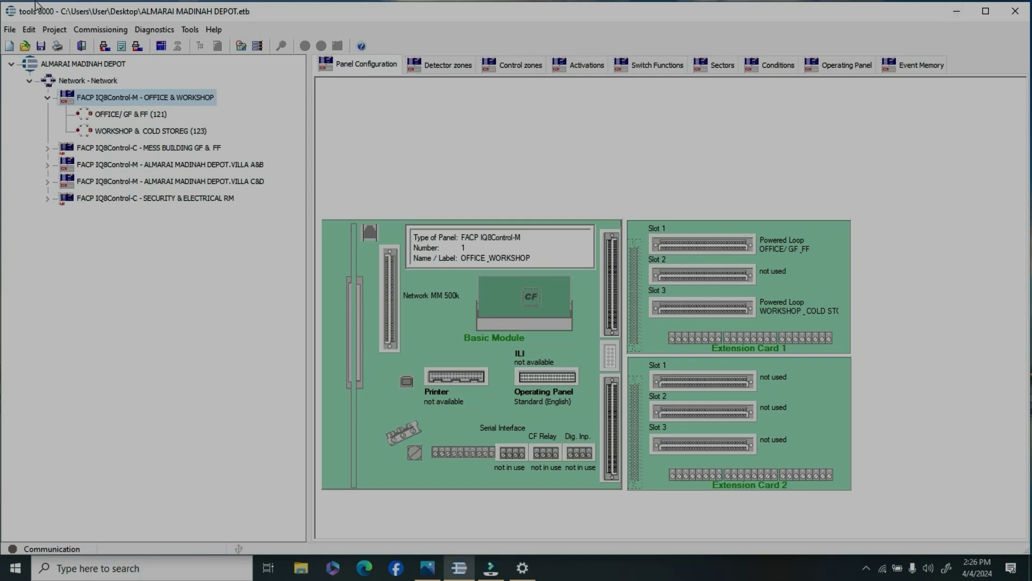
- Close the project
click(1019, 13)
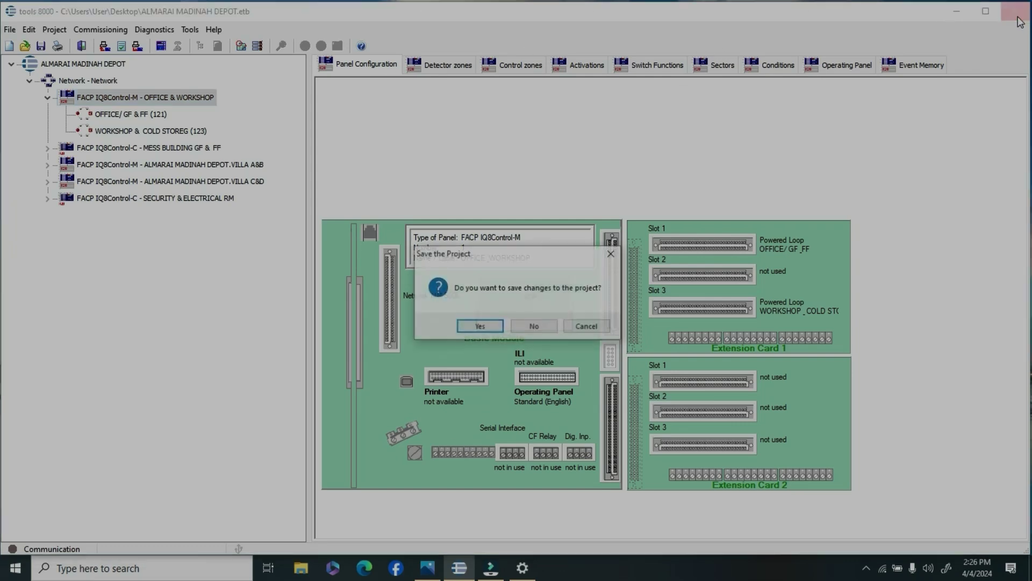